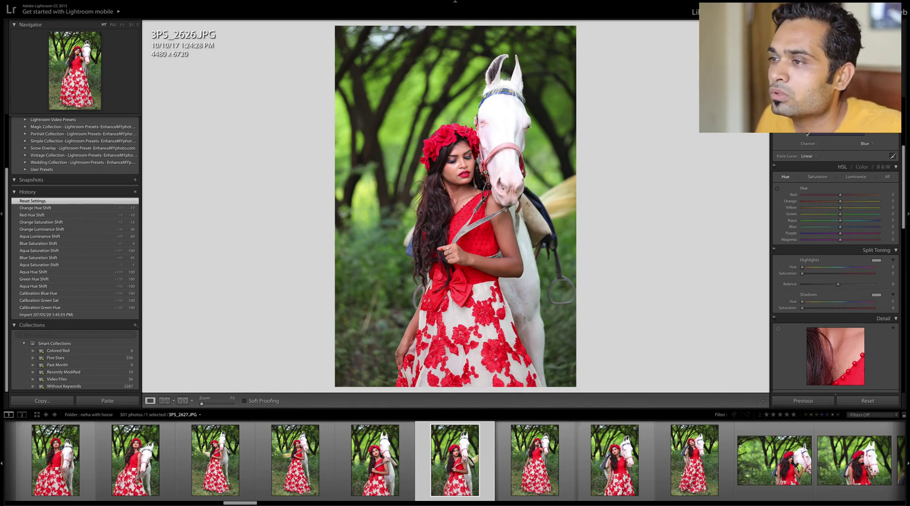
Scroll the right panel up to bring the Basic tone sliders into view
scroll(826, 160, up, 5)
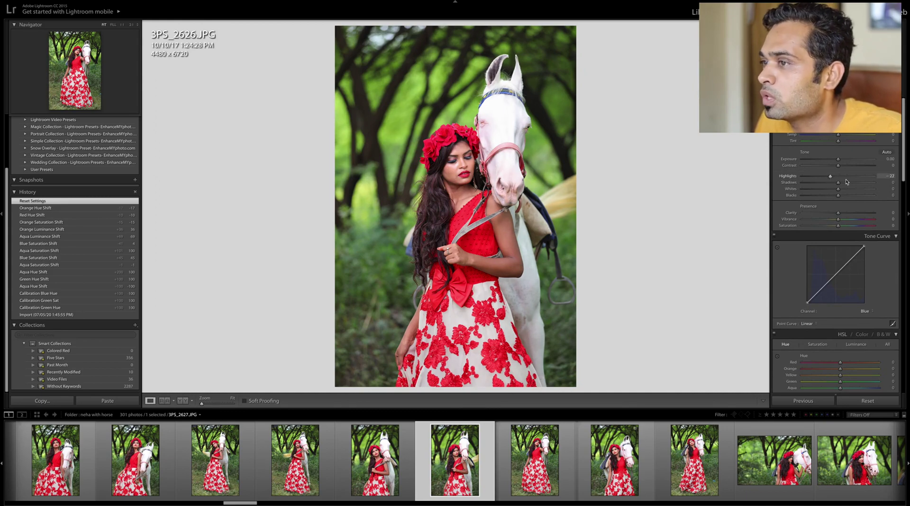
Set Basic panel Shadows to +37, Whites to -20 and Blacks to -9
mouse_move(846, 182)
mouse_down()
mouse_move(854, 182)
mouse_move(830, 192)
mouse_up()
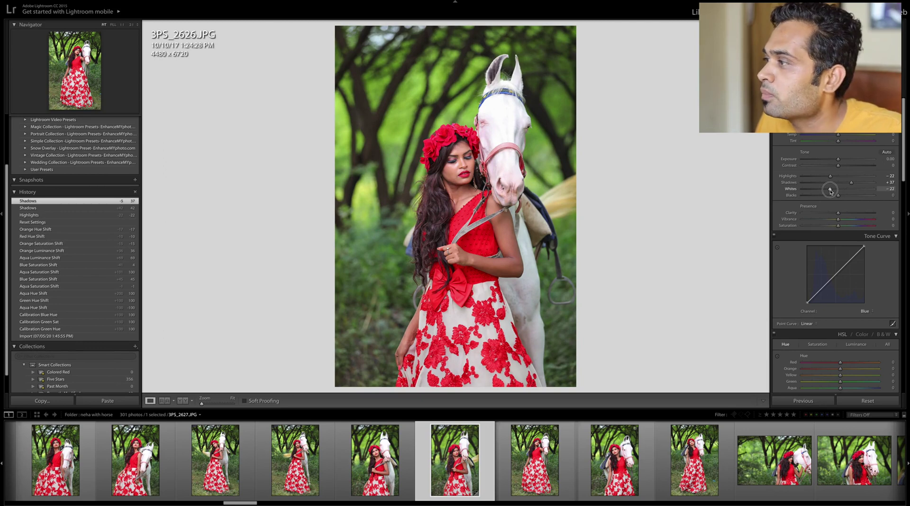
drag(830, 191, 830, 192)
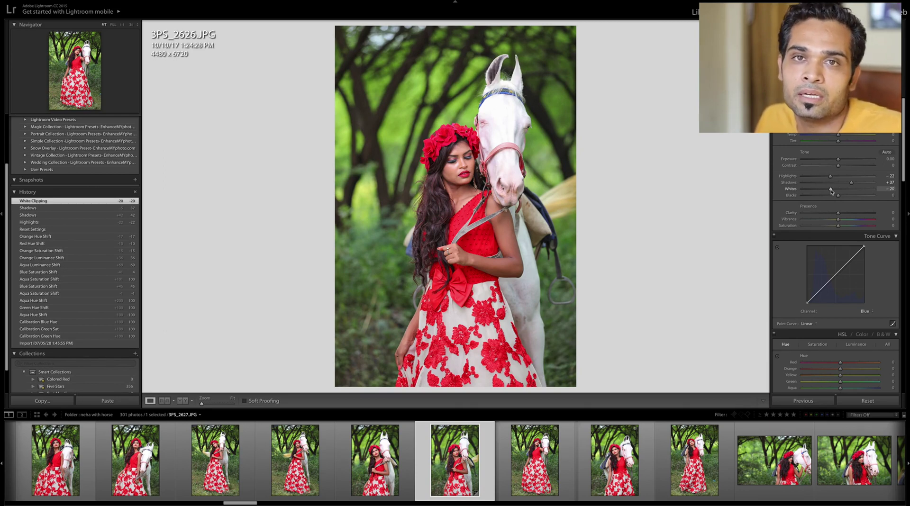
drag(837, 195, 835, 197)
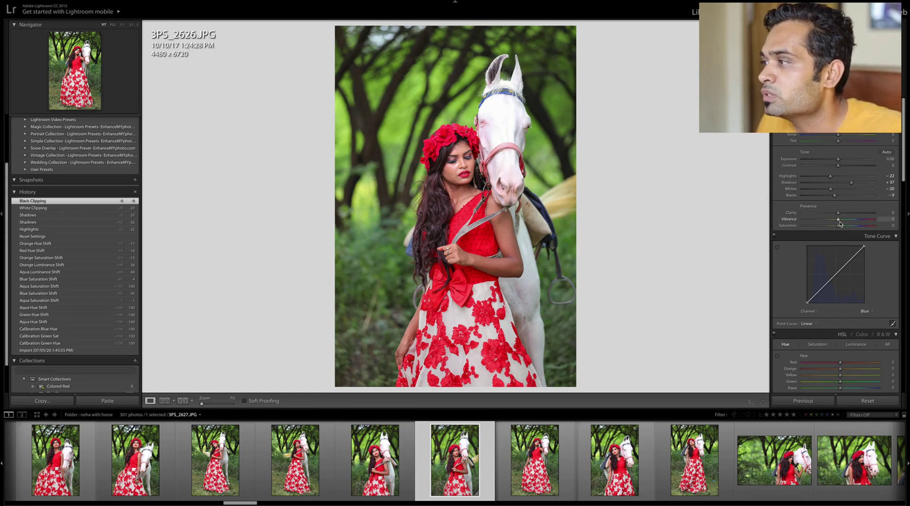
scroll(841, 220, down, 2)
scroll(841, 218, down, 1)
drag(841, 159, 837, 158)
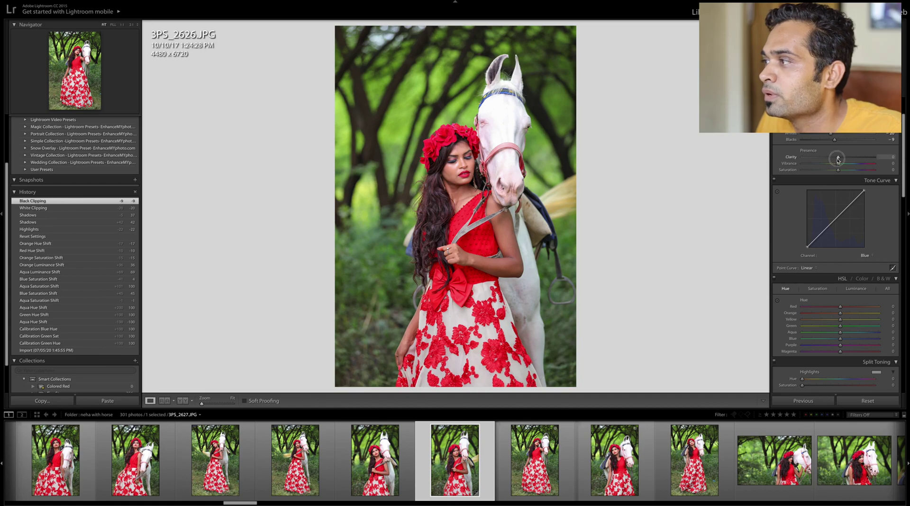
In Detail, set Sharpening Amount 41, Radius 1.3 and Noise Reduction Color 29
scroll(836, 182, down, 5)
scroll(836, 183, down, 3)
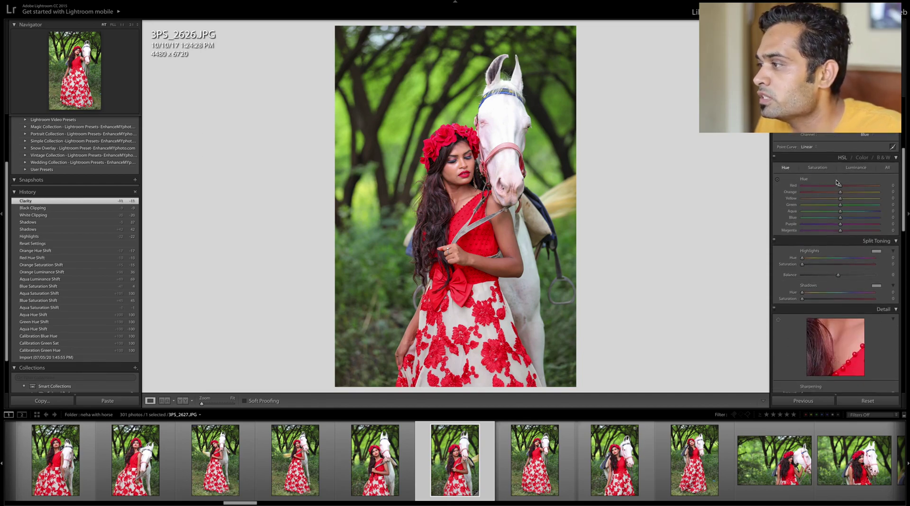
scroll(835, 186, down, 3)
scroll(832, 191, down, 3)
scroll(828, 197, down, 3)
scroll(829, 198, down, 1)
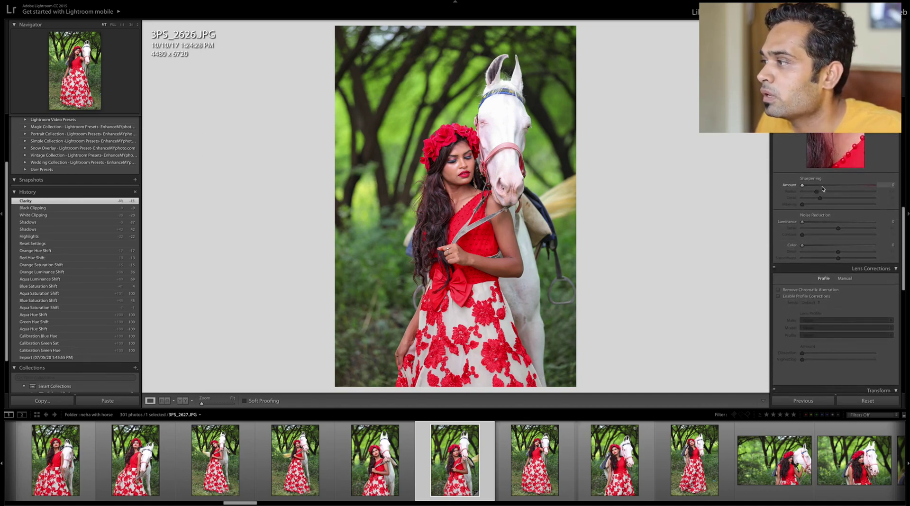
mouse_move(801, 185)
mouse_down()
mouse_move(825, 191)
mouse_move(819, 222)
mouse_up()
click(823, 246)
click(811, 234)
Scroll the right-hand panels down and back up to review the remaining settings
scroll(837, 207, down, 2)
scroll(835, 199, down, 2)
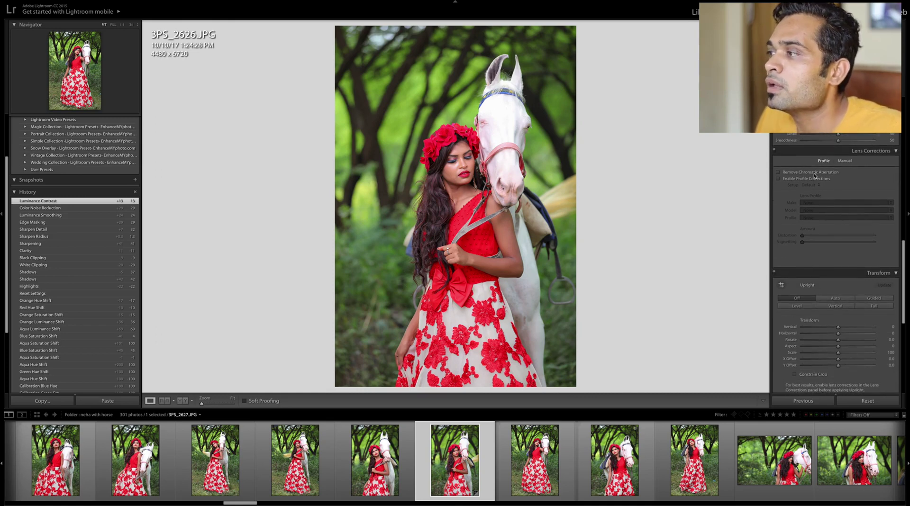
scroll(843, 196, down, 2)
scroll(841, 198, down, 2)
scroll(839, 199, down, 2)
scroll(836, 200, down, 1)
scroll(837, 201, down, 1)
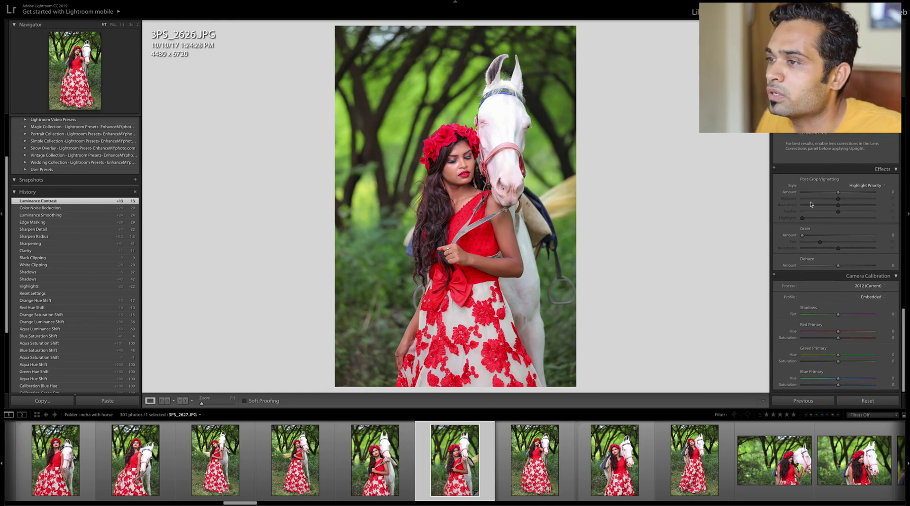
scroll(849, 265, up, 1)
scroll(849, 266, up, 1)
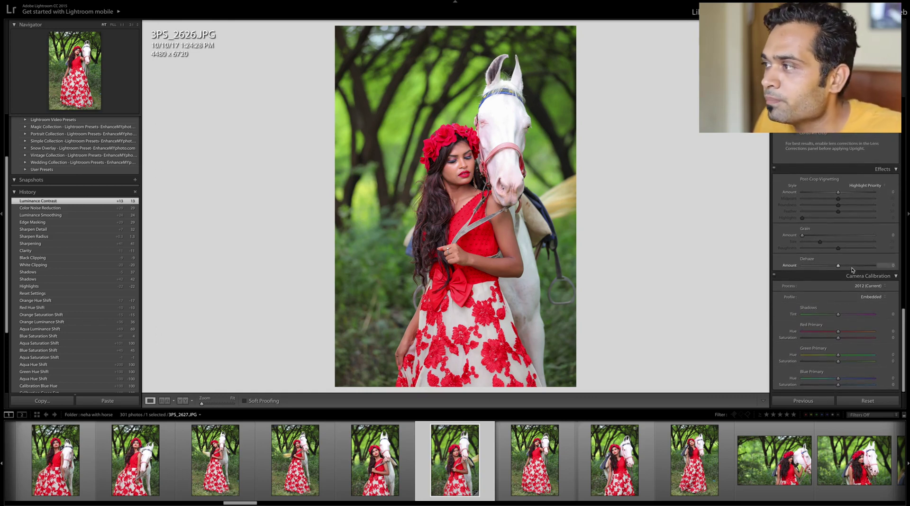
scroll(849, 202, up, 1)
scroll(848, 200, up, 5)
scroll(839, 198, up, 5)
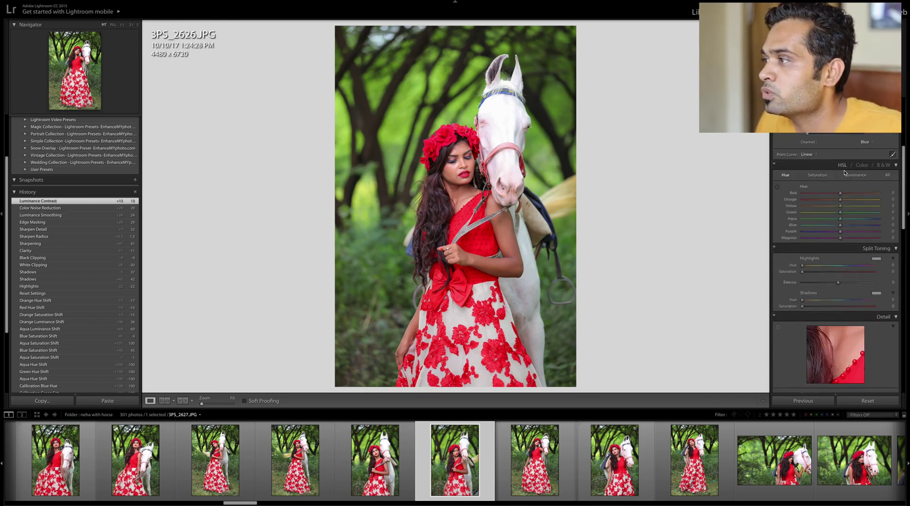
scroll(829, 196, up, 5)
scroll(820, 195, up, 5)
scroll(824, 199, up, 1)
scroll(848, 218, up, 1)
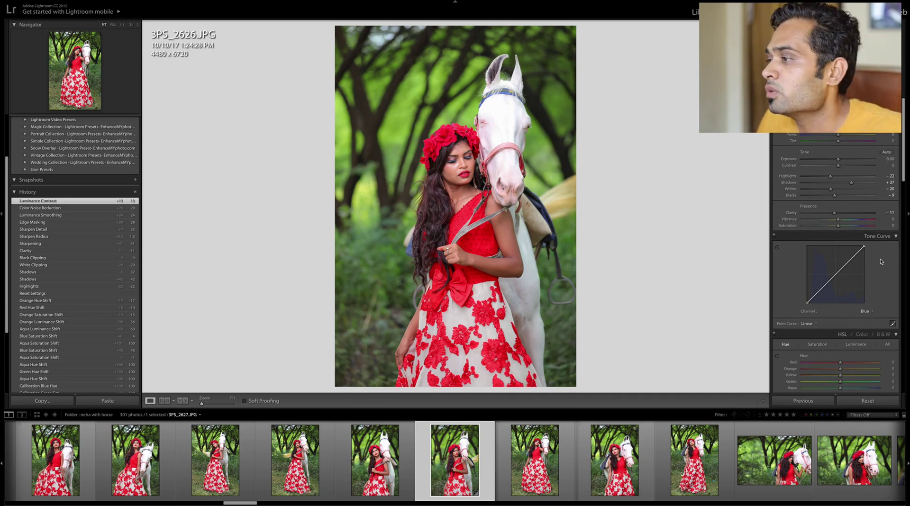
Set Camera Calibration Green Primary Hue and Saturation, and Blue Primary Hue, all to +100
scroll(879, 261, down, 5)
scroll(877, 267, down, 5)
scroll(874, 275, down, 3)
scroll(869, 282, down, 2)
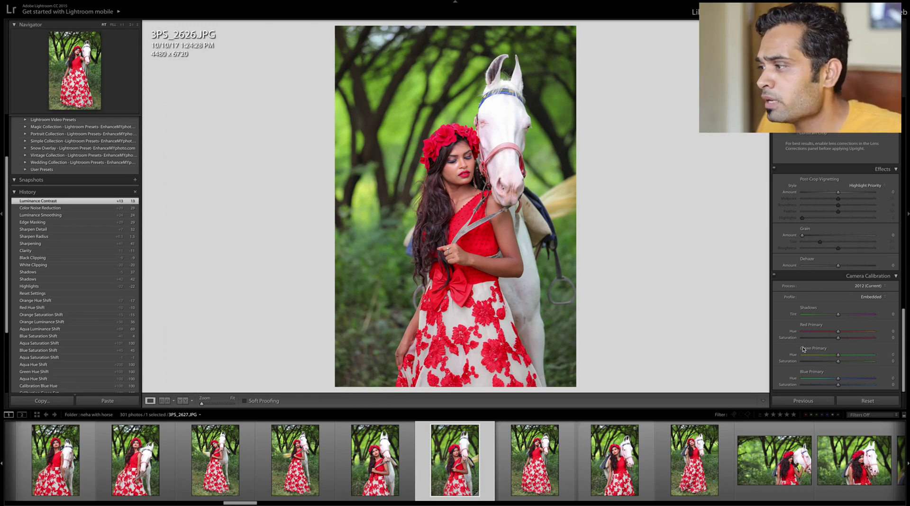
drag(838, 355, 882, 357)
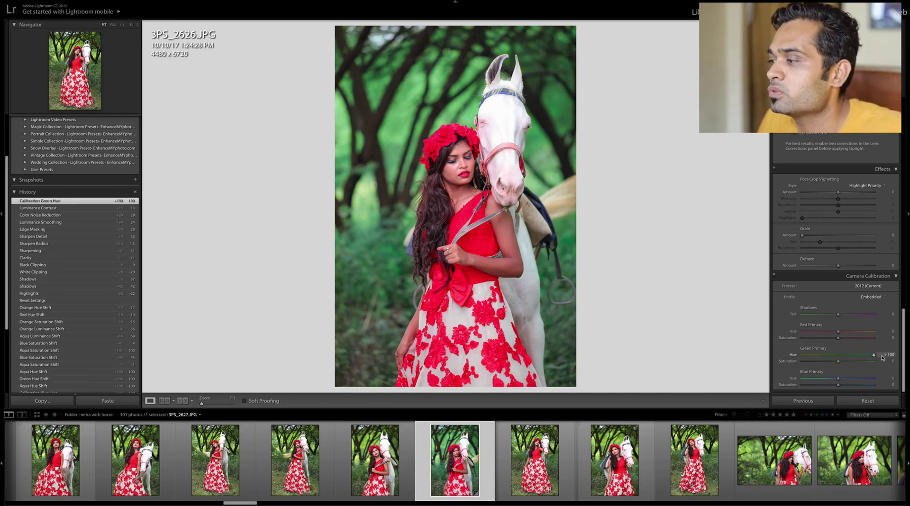
drag(838, 363, 897, 365)
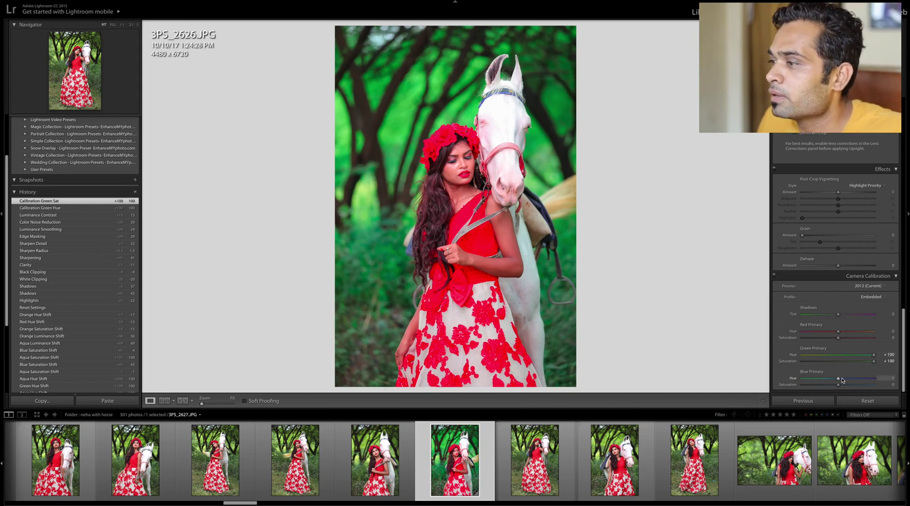
drag(839, 380, 890, 382)
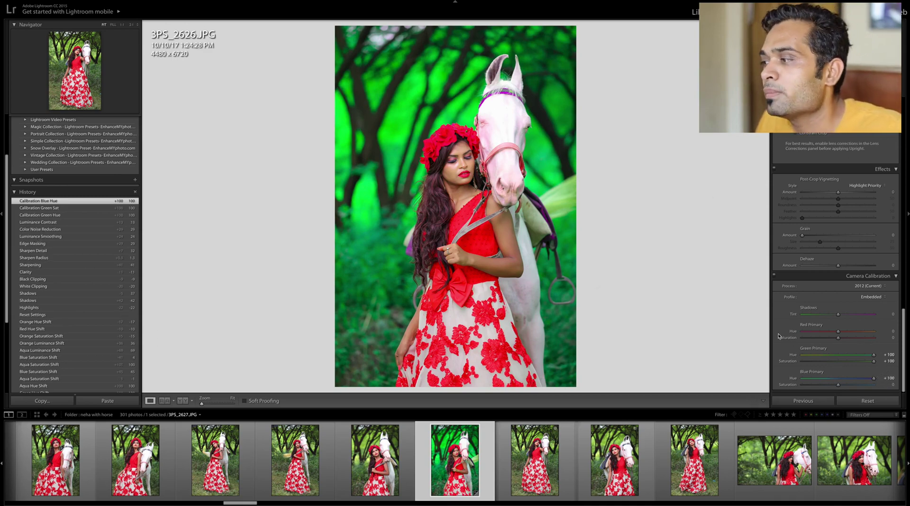
In HSL Hue, set the Green and Aqua sliders to +100 to turn foliage teal
scroll(848, 325, up, 2)
scroll(848, 325, up, 4)
scroll(848, 325, up, 2)
scroll(847, 323, up, 2)
scroll(846, 323, up, 2)
scroll(844, 321, up, 2)
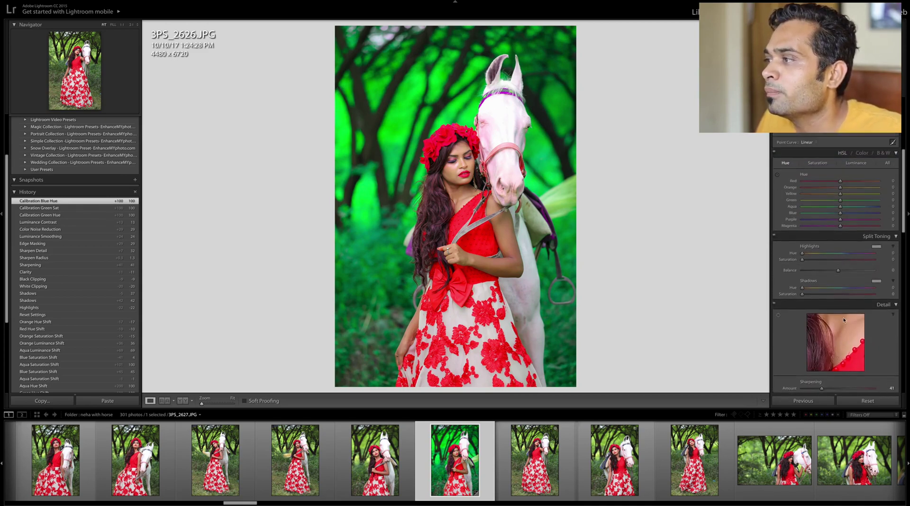
scroll(843, 320, up, 1)
click(785, 177)
click(785, 178)
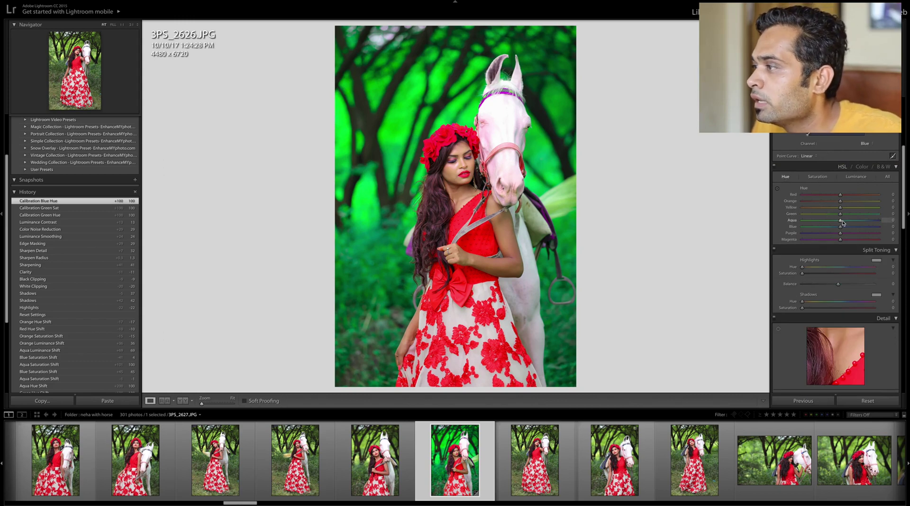
drag(840, 214, 889, 223)
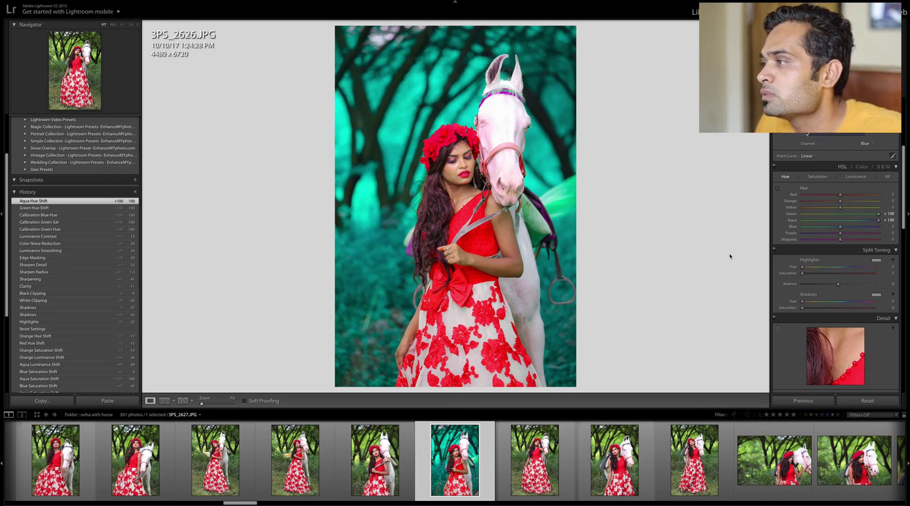
Set HSL Aqua saturation to -7 and Green luminance to +56, then view Before/After
click(817, 177)
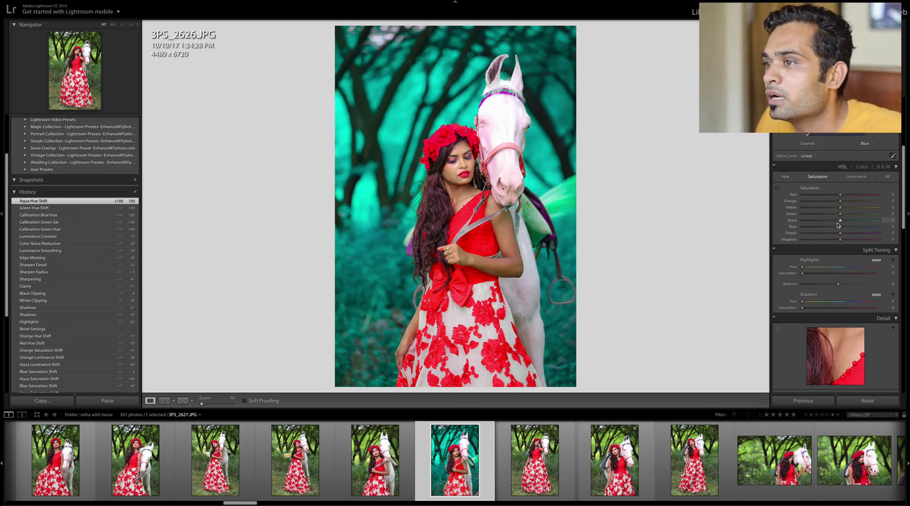
drag(841, 221, 863, 218)
click(856, 176)
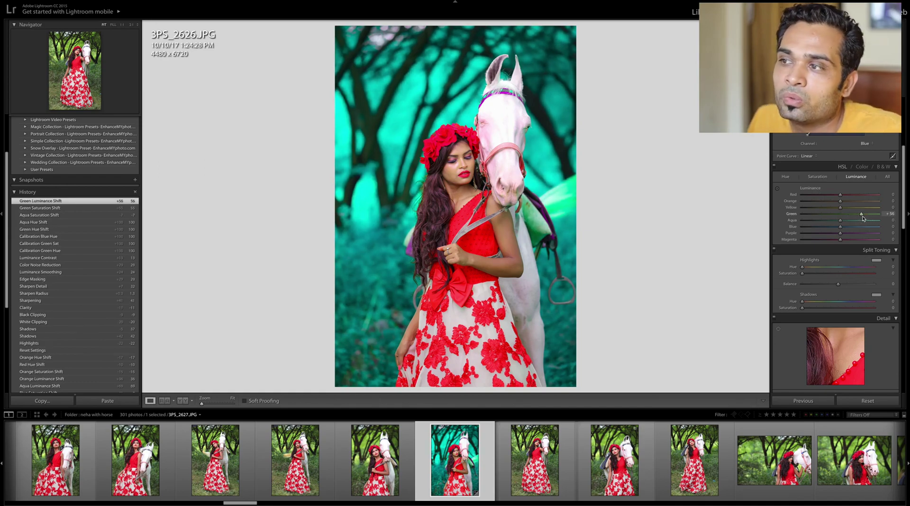
key(y)
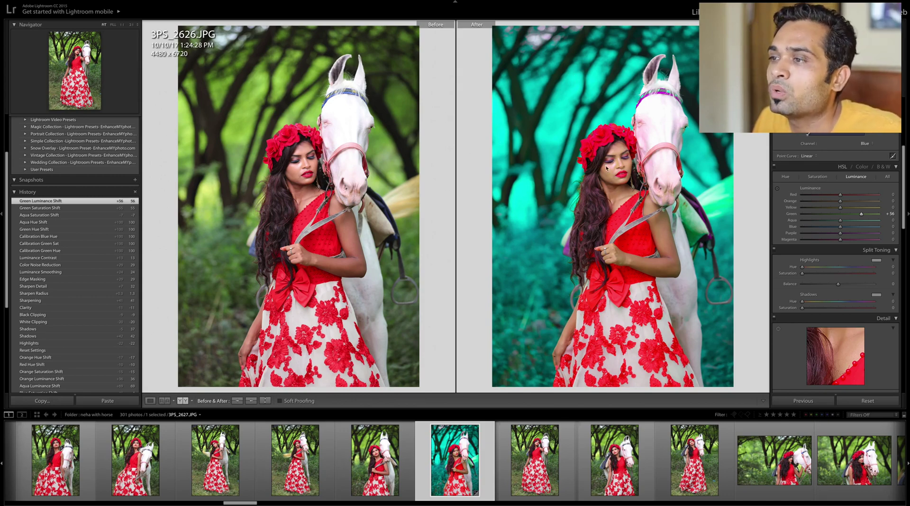
Back in Loupe view, set HSL Orange saturation -12, luminance +17 and hue -15
key(y)
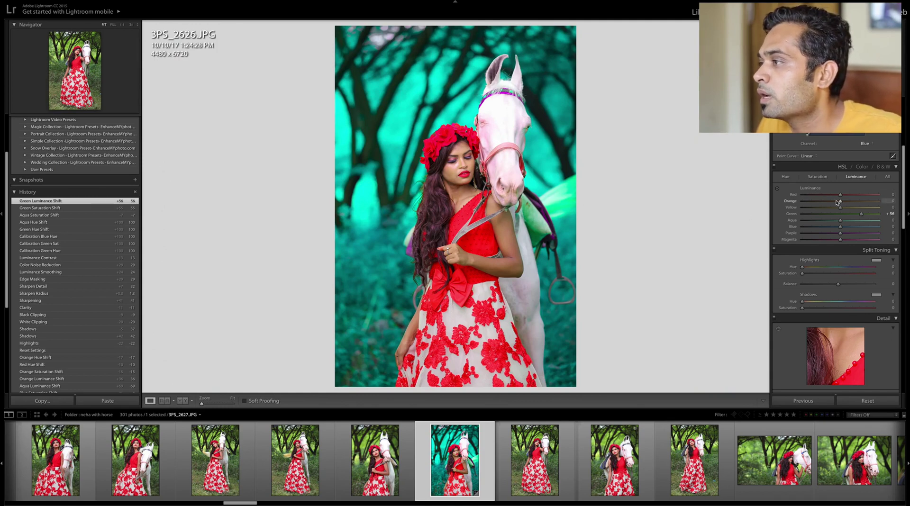
click(817, 176)
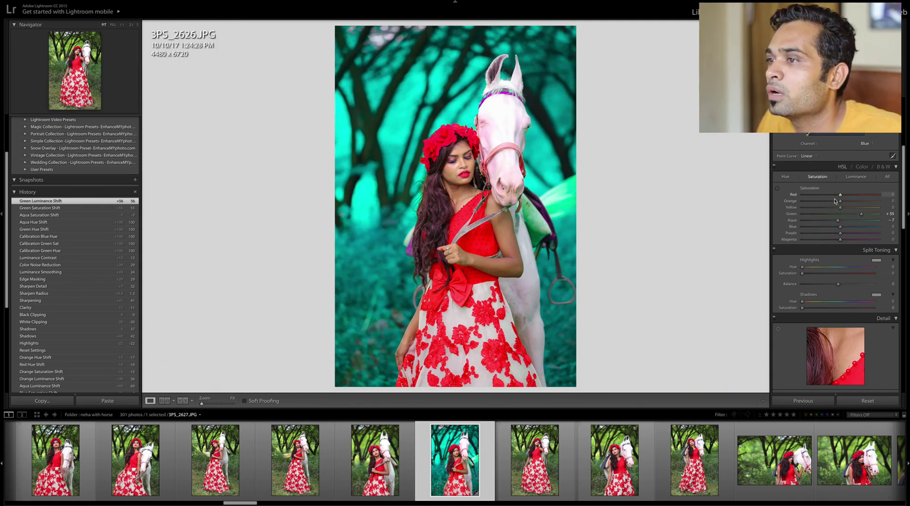
click(856, 176)
drag(840, 204, 848, 204)
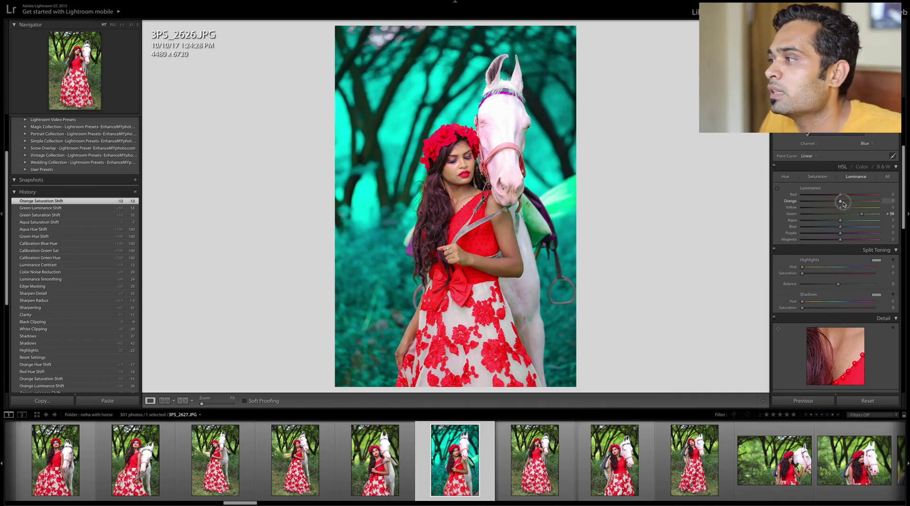
click(785, 177)
drag(841, 201, 835, 203)
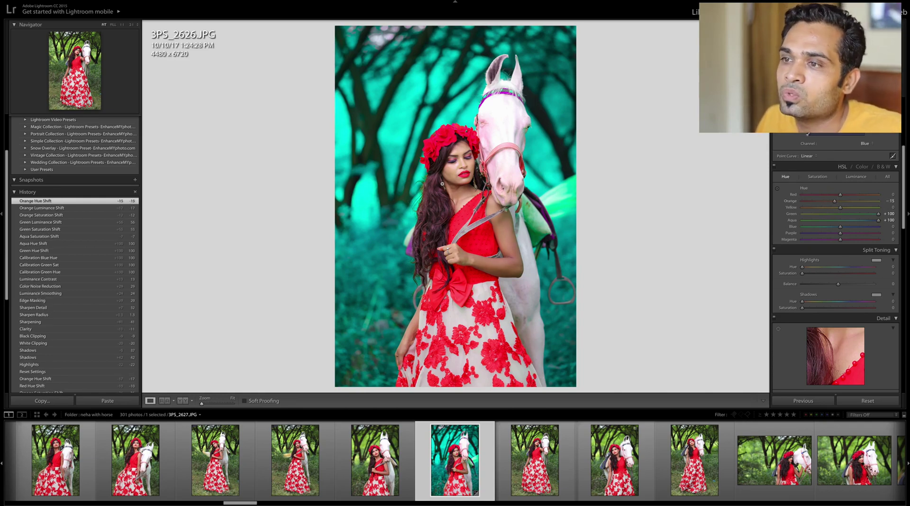
Switch to the side-by-side Before & After view of the finished portrait
key(y)
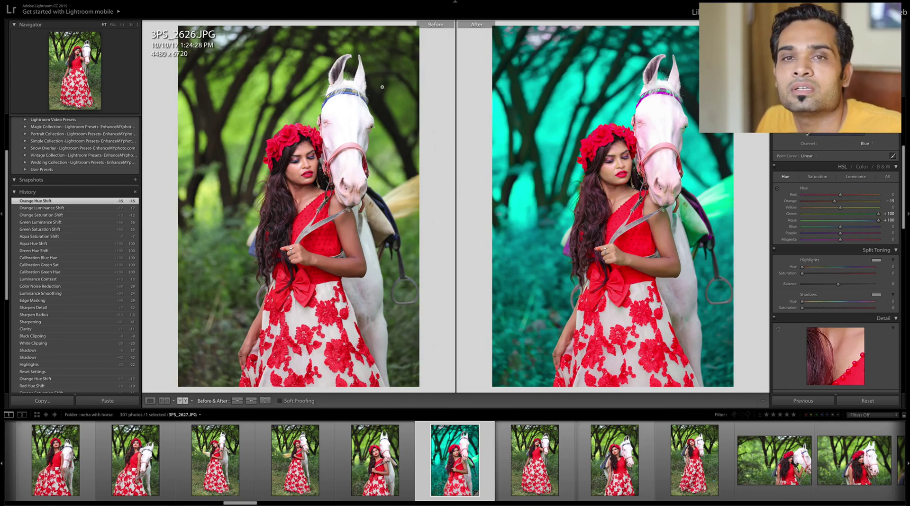